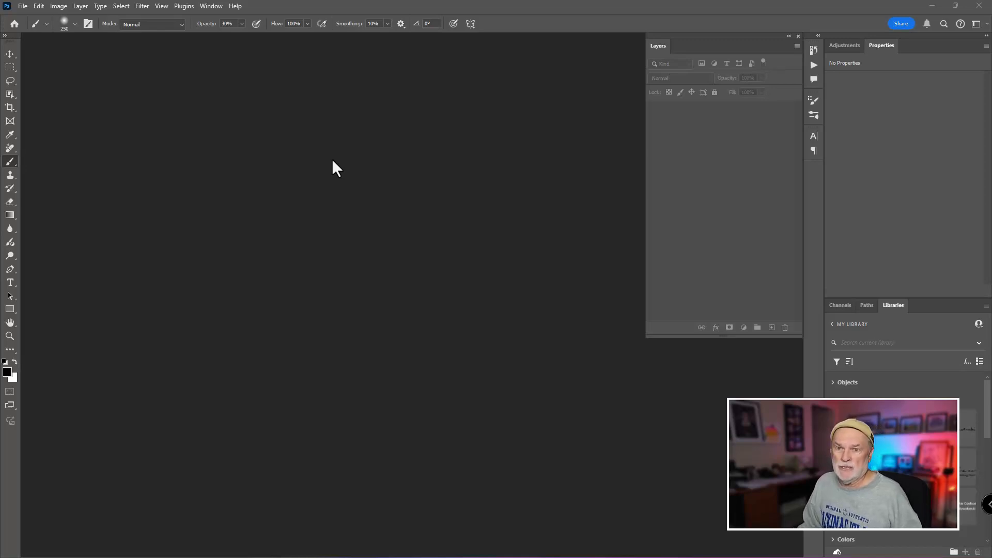
- Open the image Landscape-1.jpg from the Sample Image folder
click(22, 7)
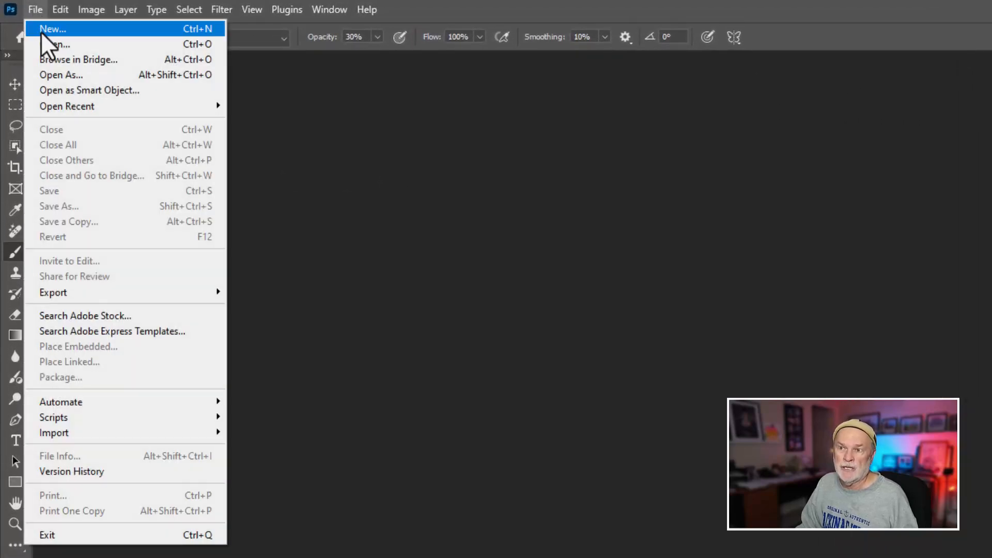
click(485, 188)
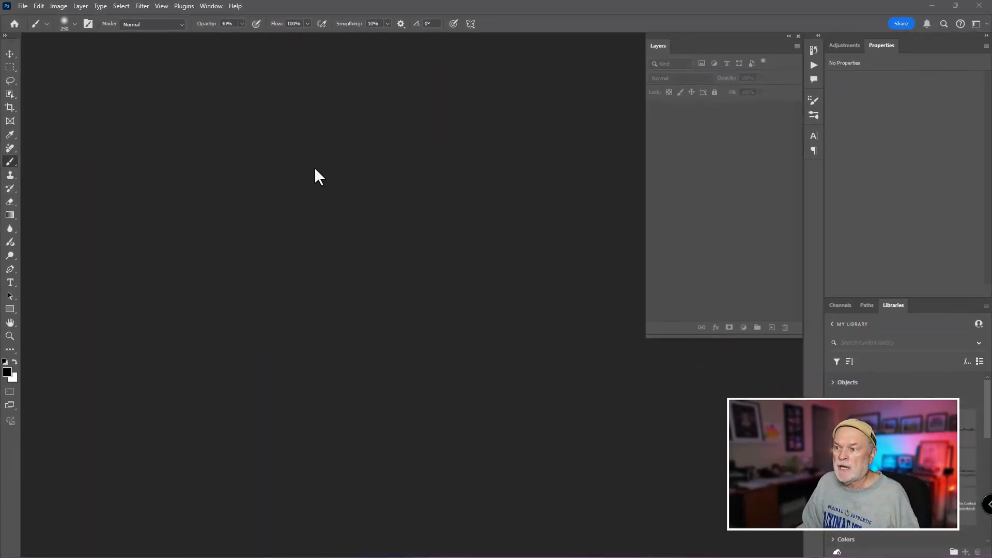
key(ctrl+o)
click(275, 182)
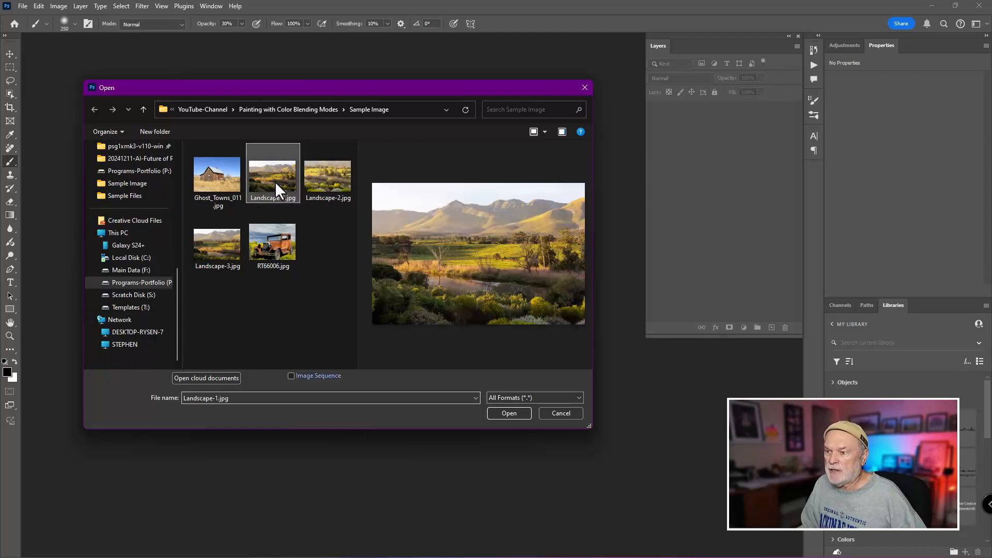
click(510, 413)
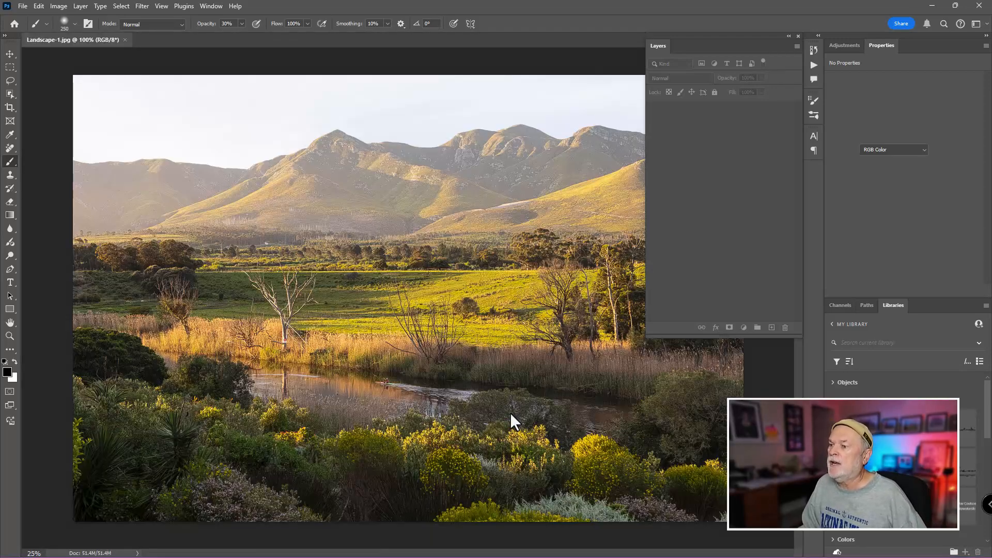
- Switch to full-screen mode with the menu bar and reposition the reduced image clear of the Layers panel
key(ctrl+minus)
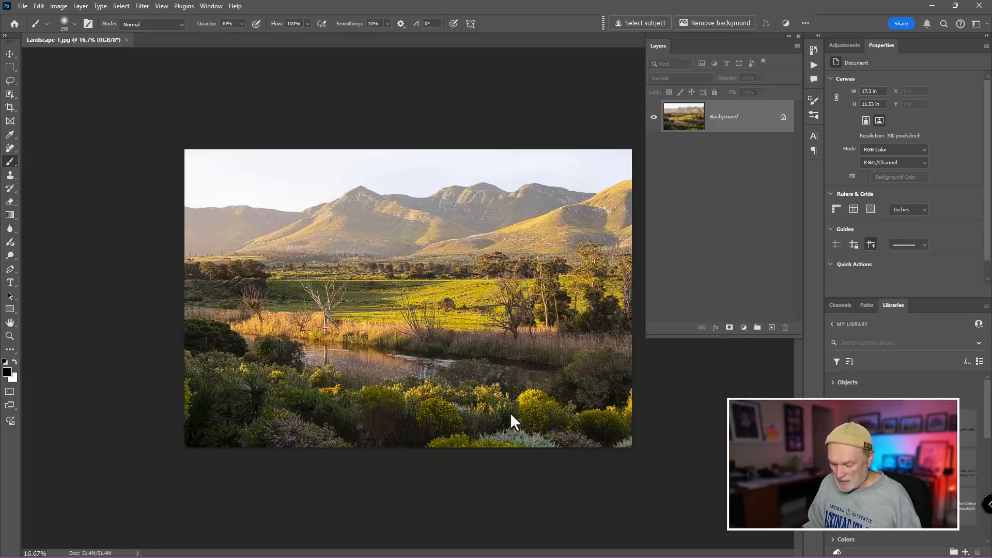
key(f)
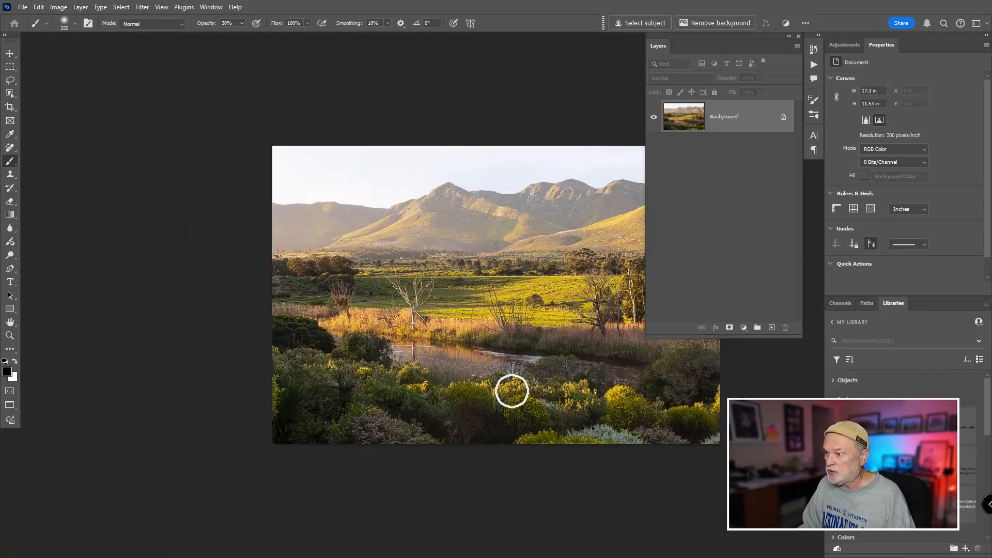
key(space)
drag(505, 277, 424, 169)
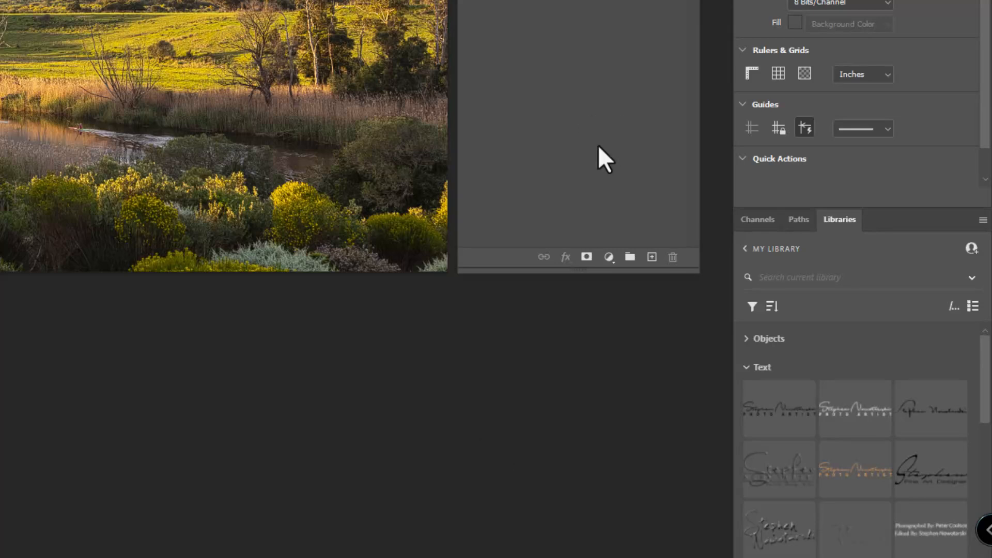
- Add a Curves adjustment layer above the Background and target its adjustment instead of its mask
click(609, 257)
click(610, 257)
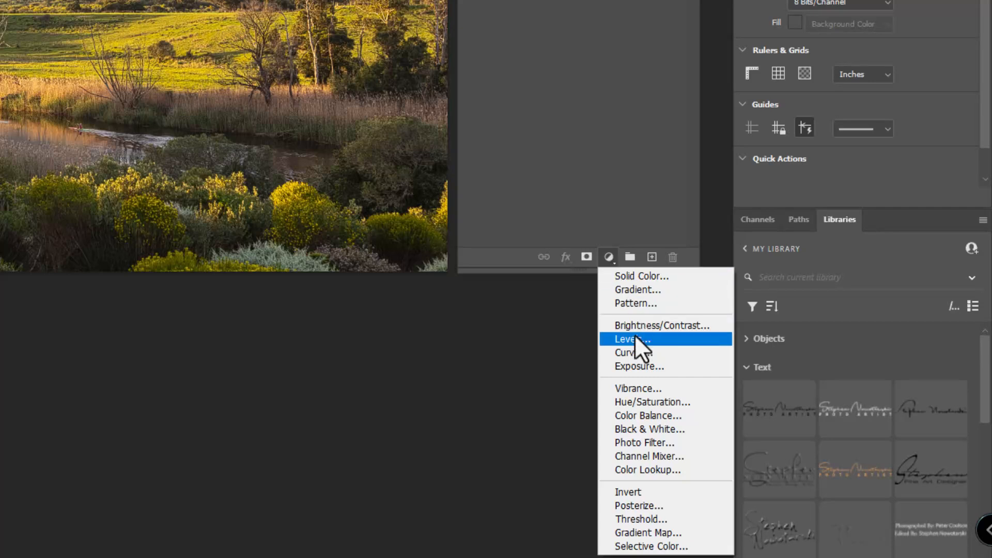
click(634, 352)
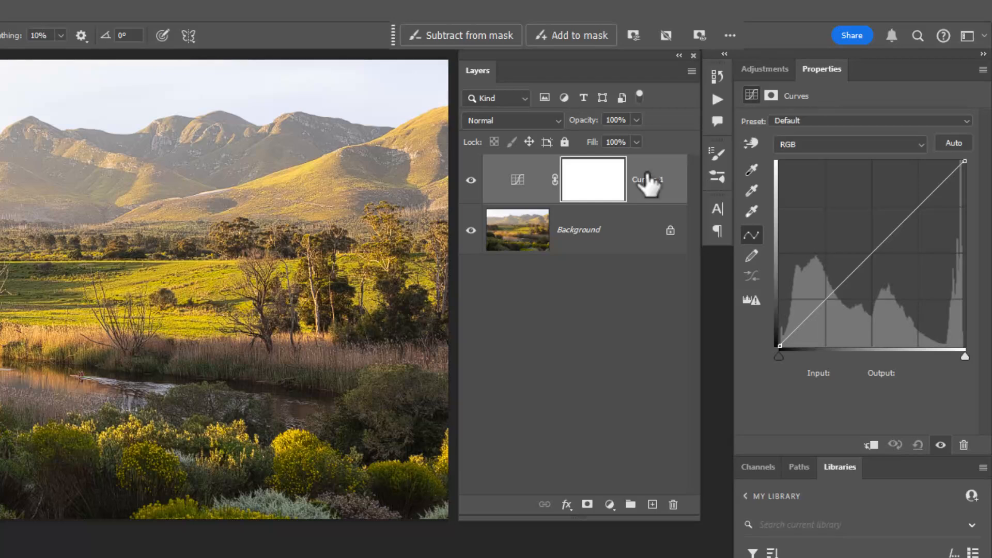
click(519, 184)
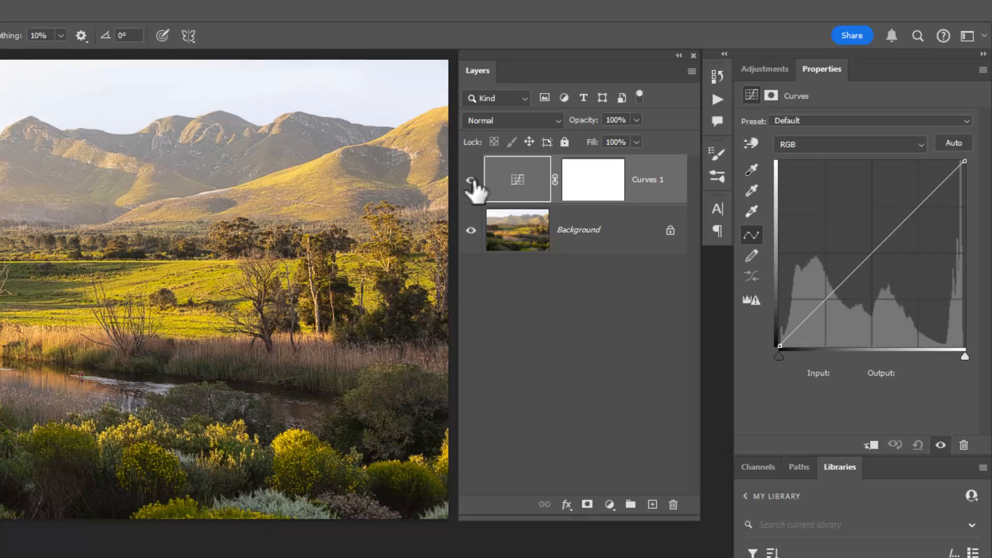
- Compare the image with the unadjusted Curves layer hidden and shown, and preview its blend modes while keeping Normal
click(471, 181)
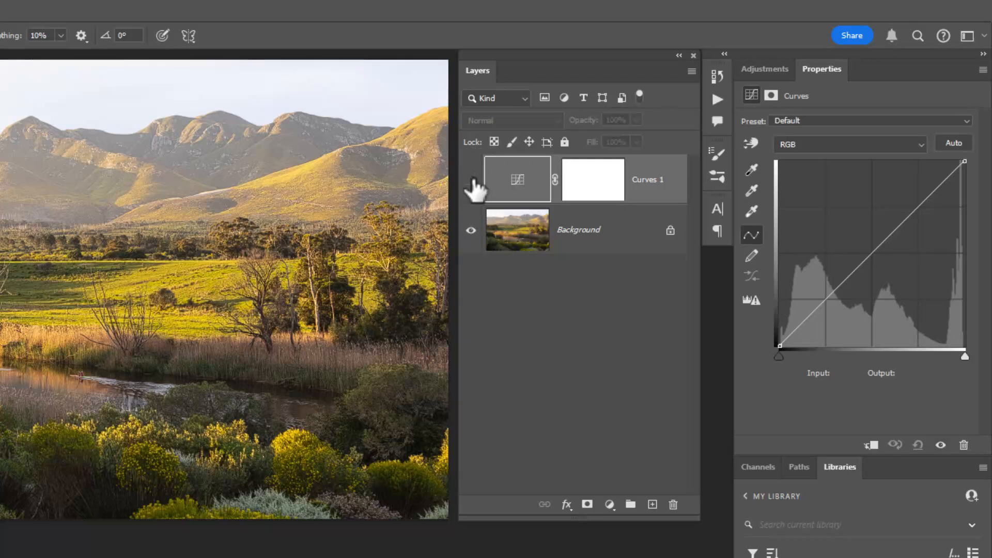
click(471, 181)
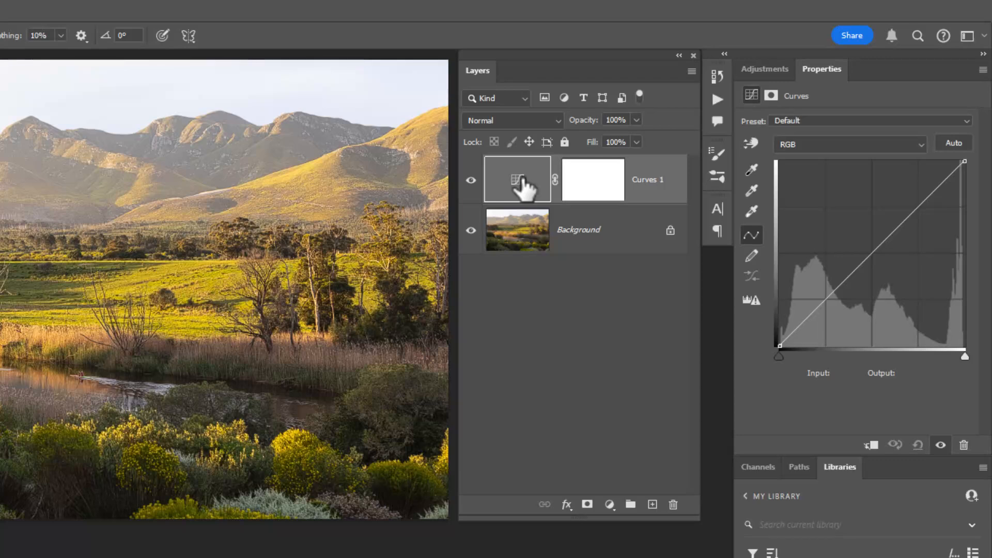
click(538, 126)
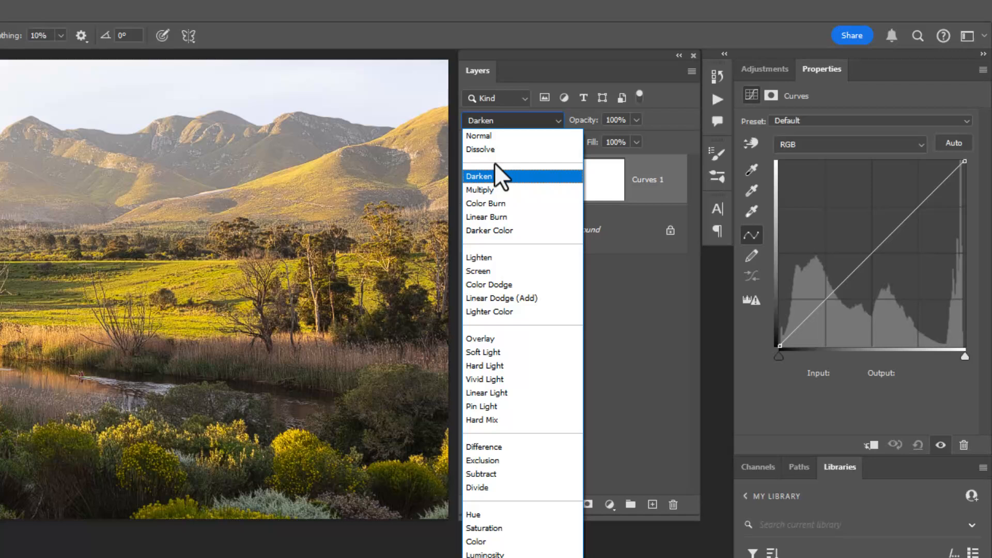
click(493, 137)
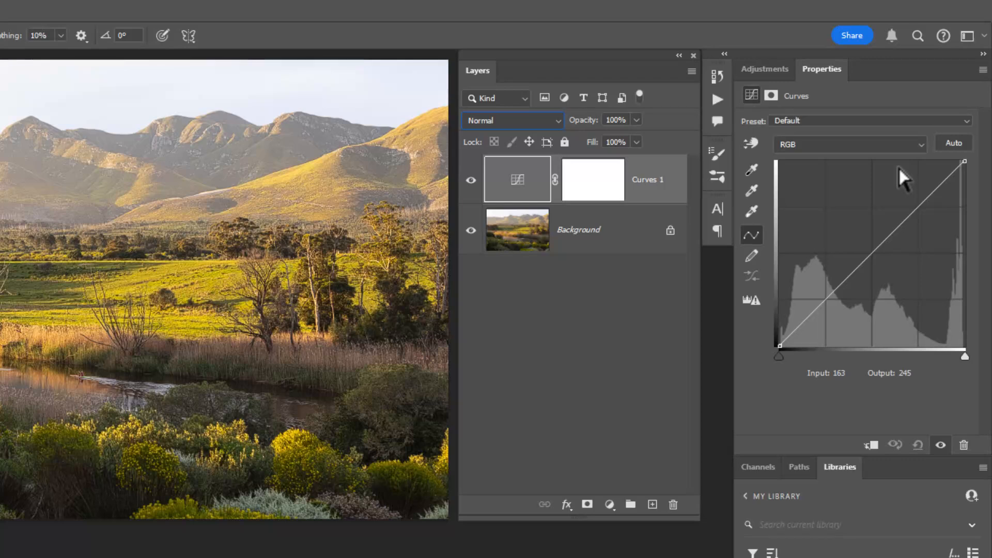
- In the Curves auto color correction options, choose Find Dark & Light Colors and set the shadow target color to dark blue #0e0850
alt+click(953, 142)
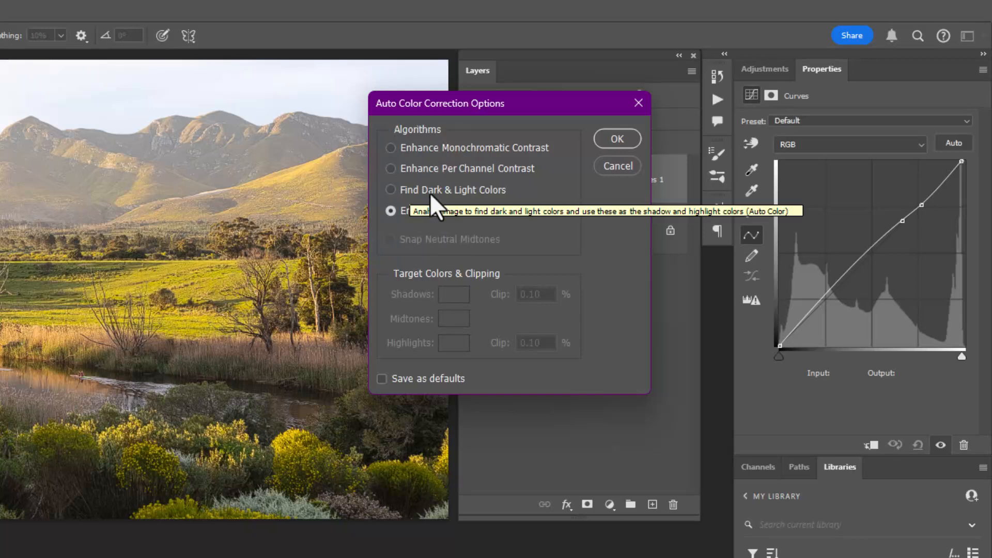
click(392, 191)
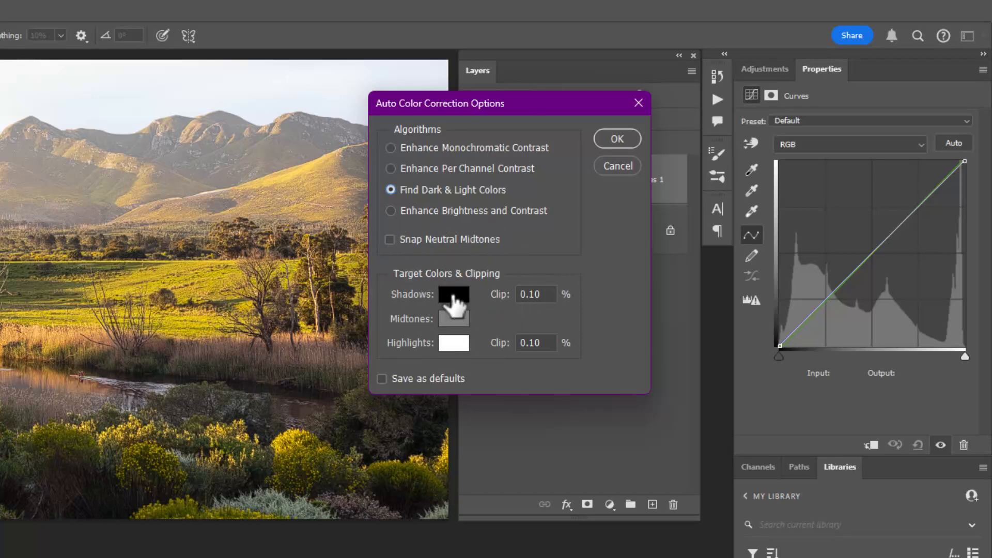
click(453, 296)
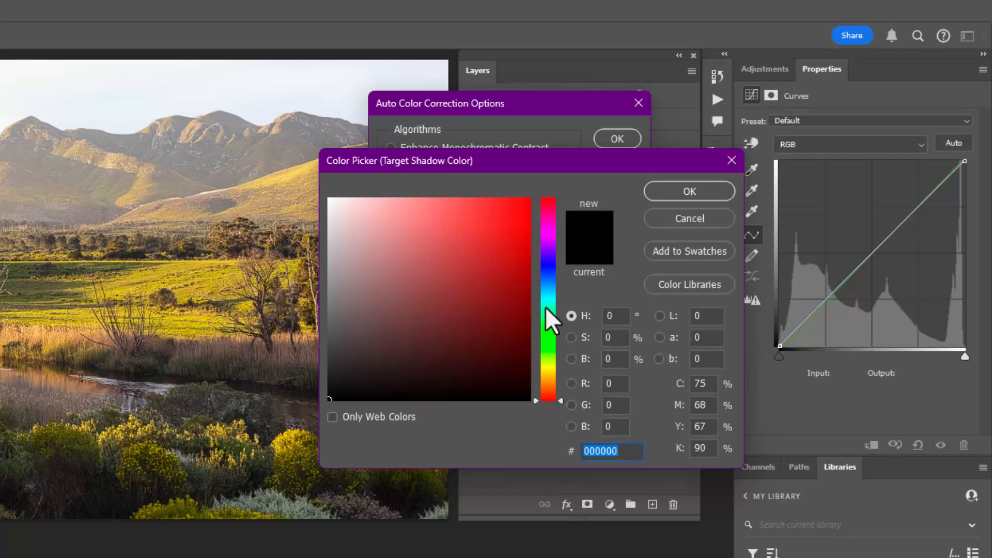
click(548, 263)
click(500, 241)
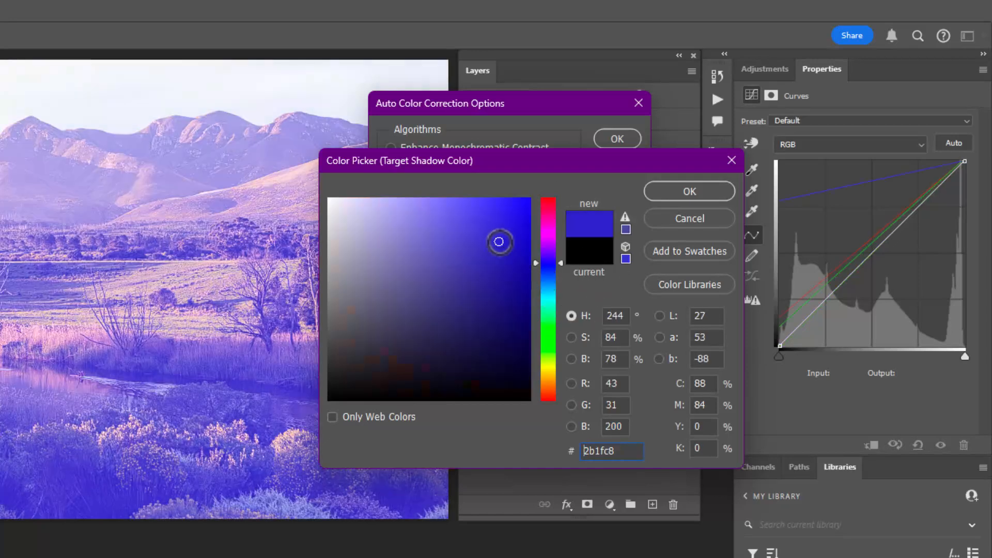
mouse_move(488, 301)
mouse_down()
mouse_move(491, 321)
mouse_move(509, 337)
mouse_up()
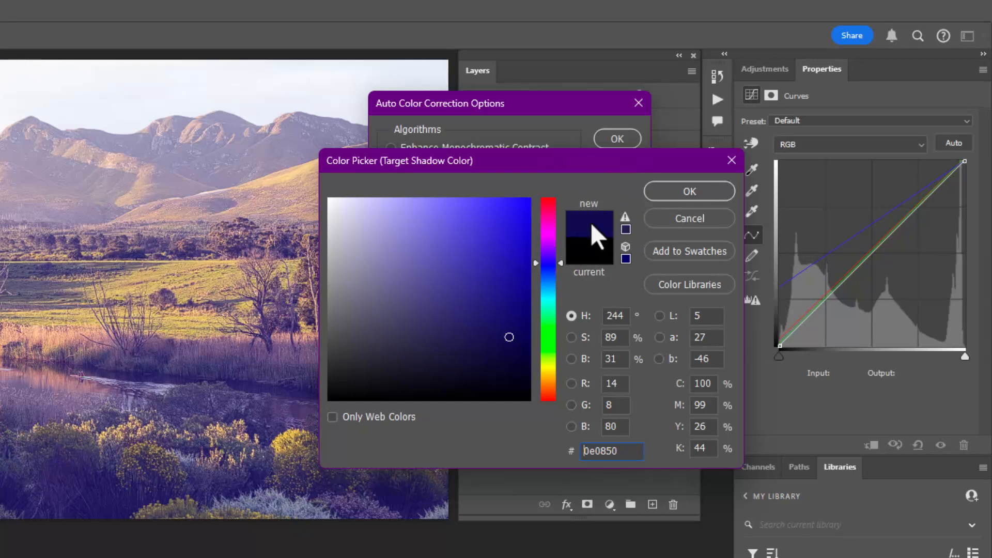
click(678, 194)
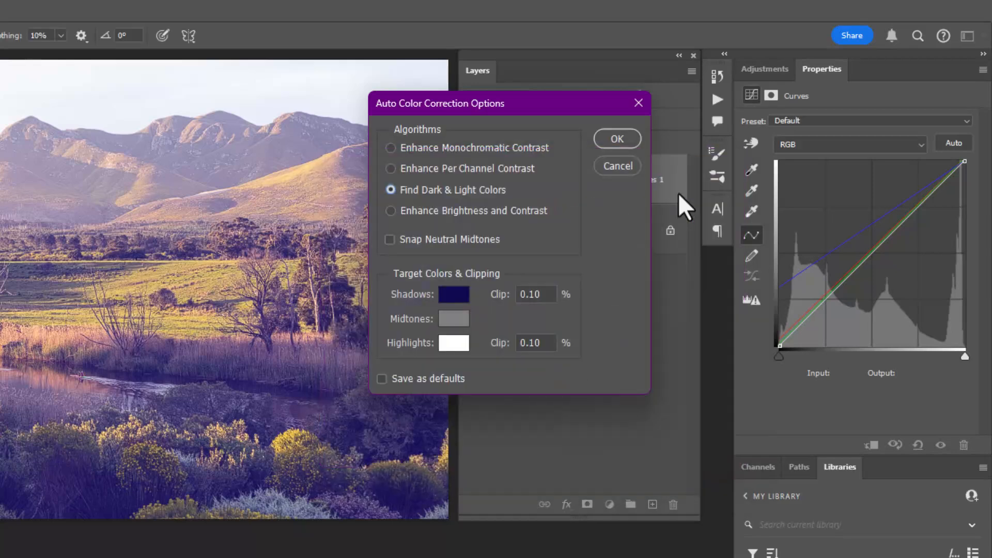
- Set the highlight target color to pale yellow #fcfdd3 and apply the correction without saving the target colors as defaults
click(454, 343)
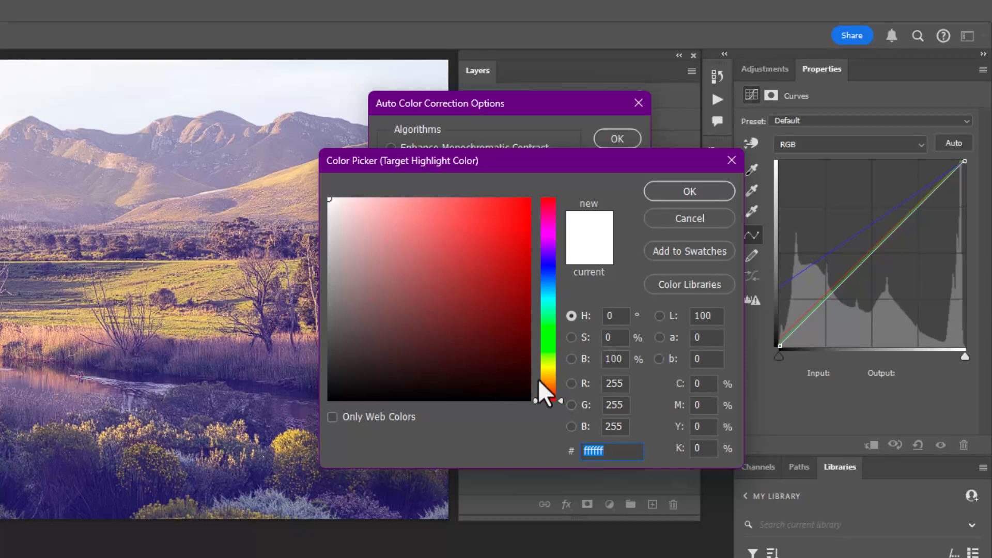
click(551, 370)
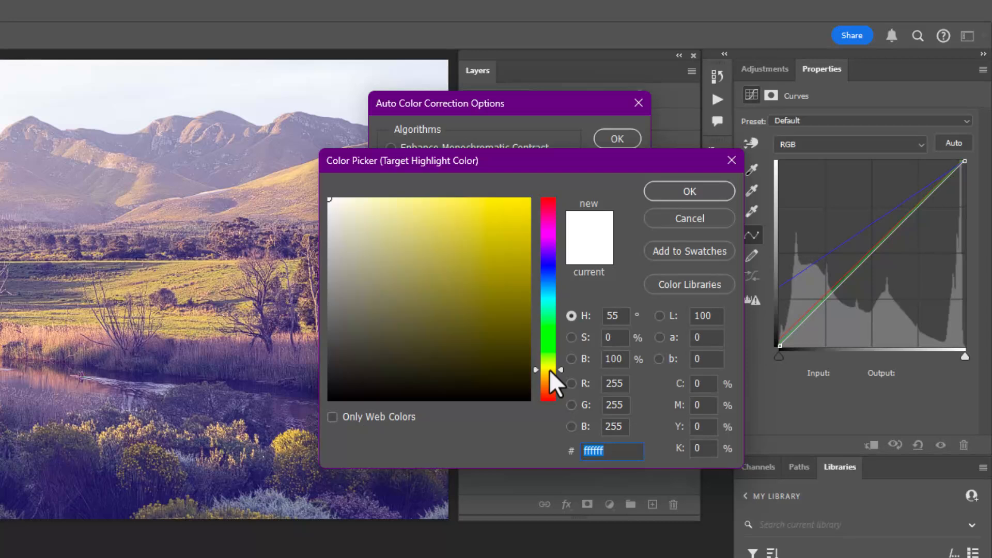
click(551, 366)
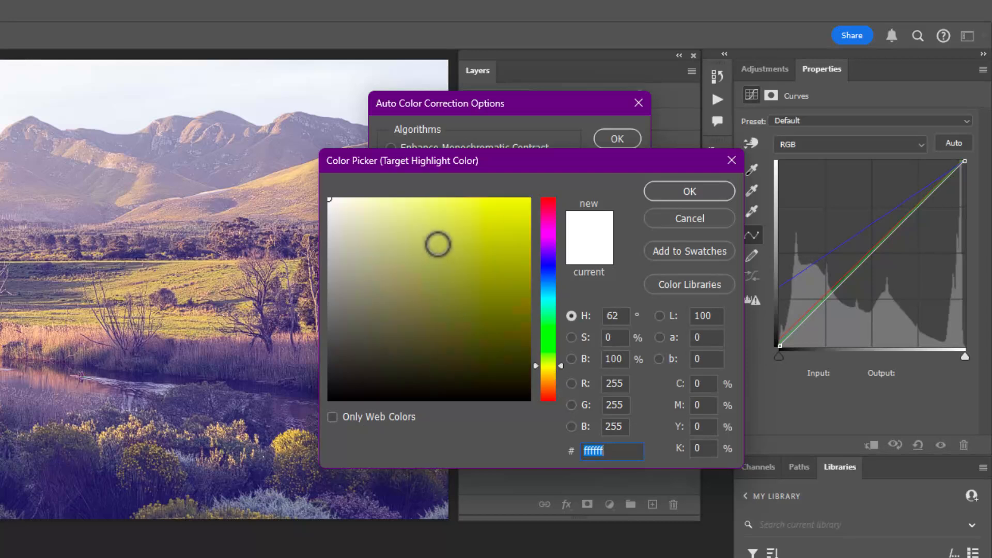
click(404, 202)
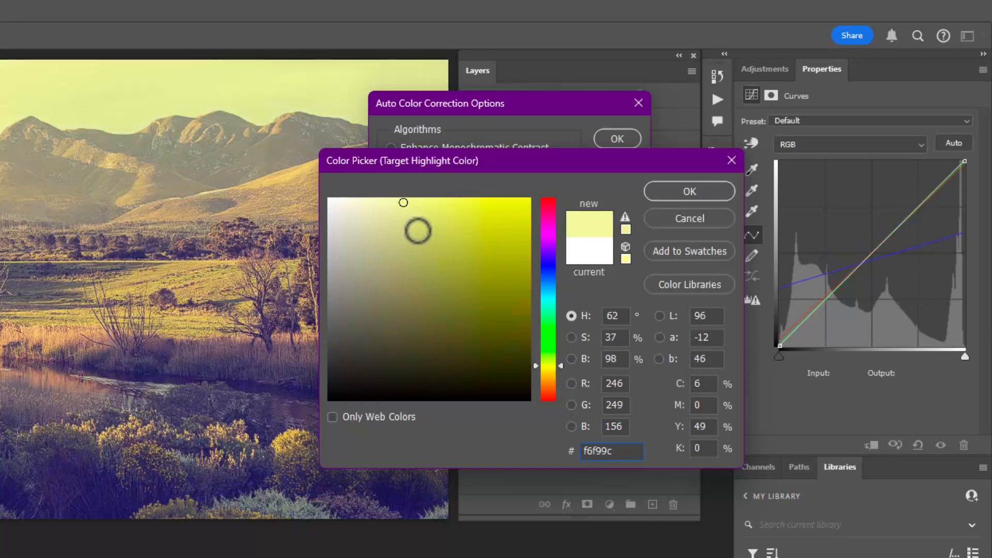
drag(389, 215, 361, 200)
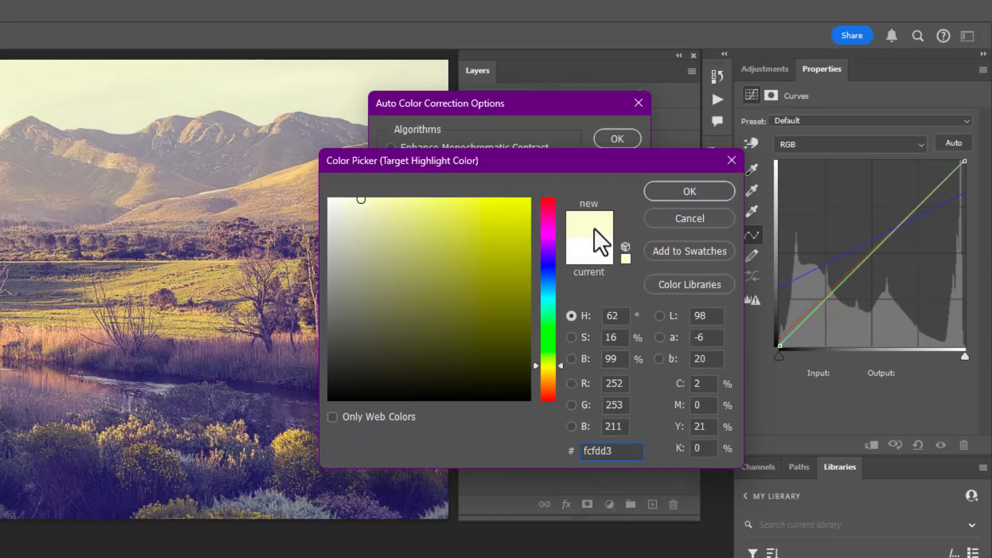
key(ctrl)
click(687, 191)
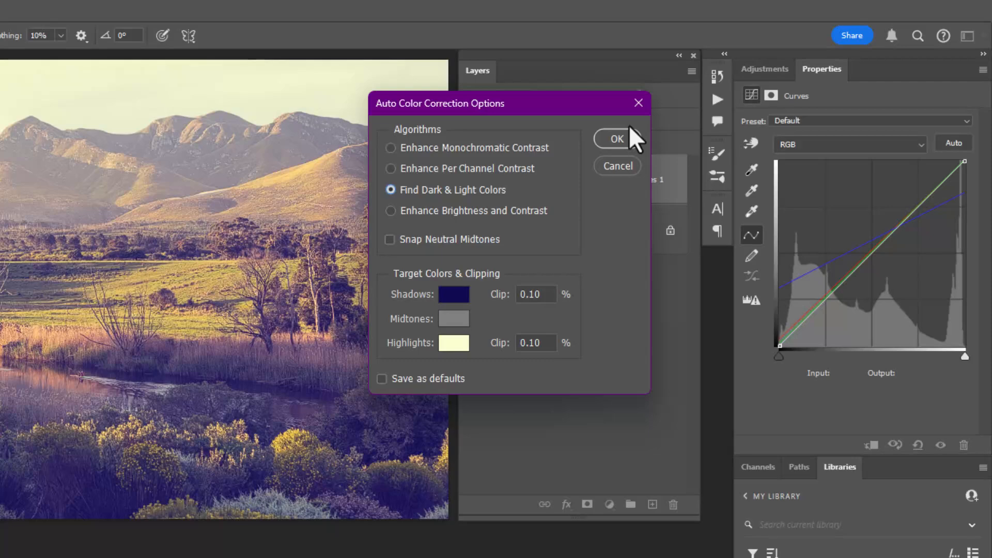
click(622, 140)
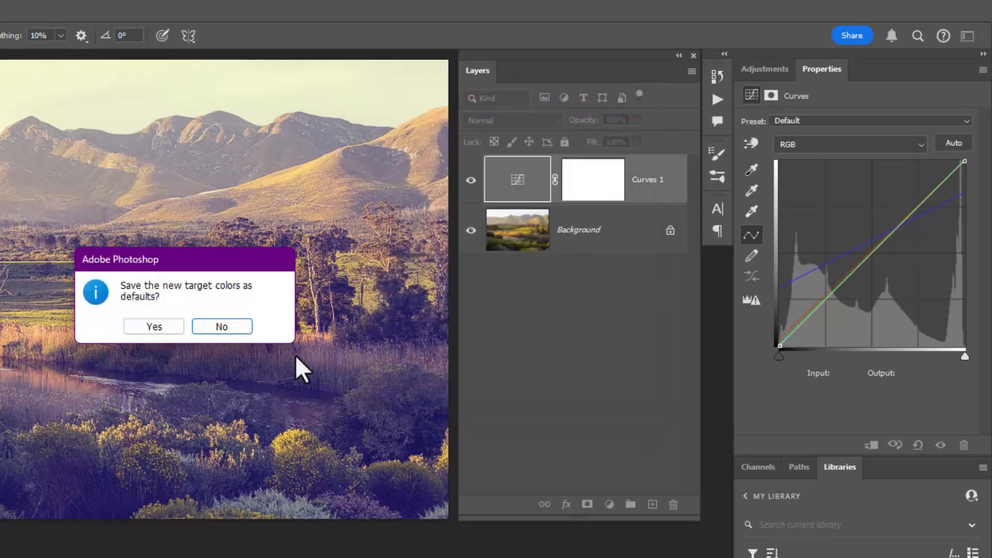
click(224, 329)
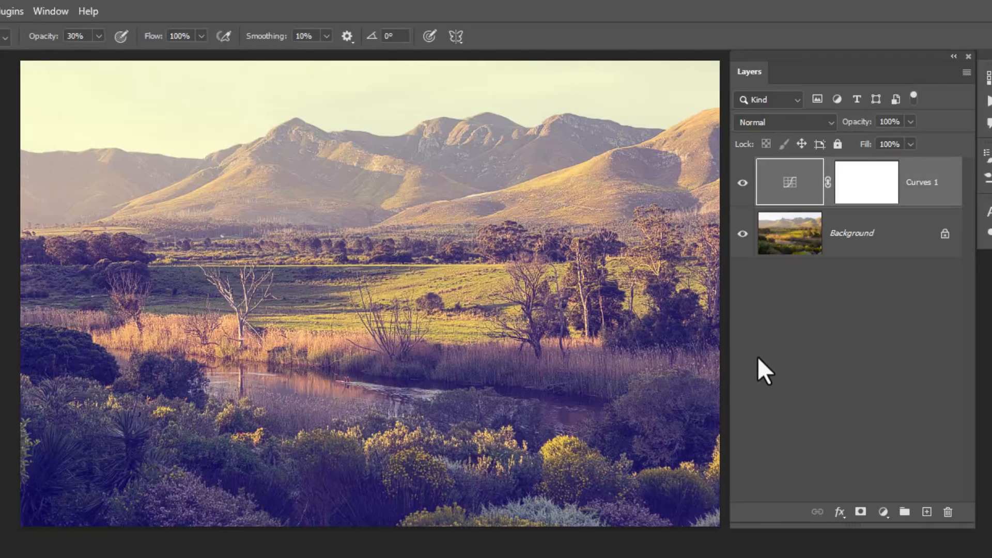
- Compare the landscape before and after the color grading by hiding and showing the Curves layer
click(743, 183)
click(743, 182)
click(743, 183)
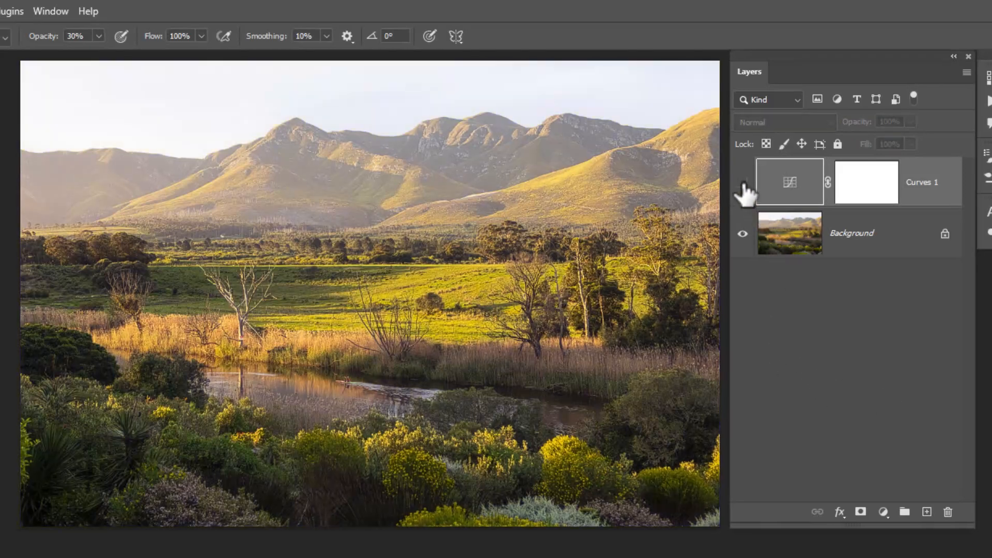
click(743, 182)
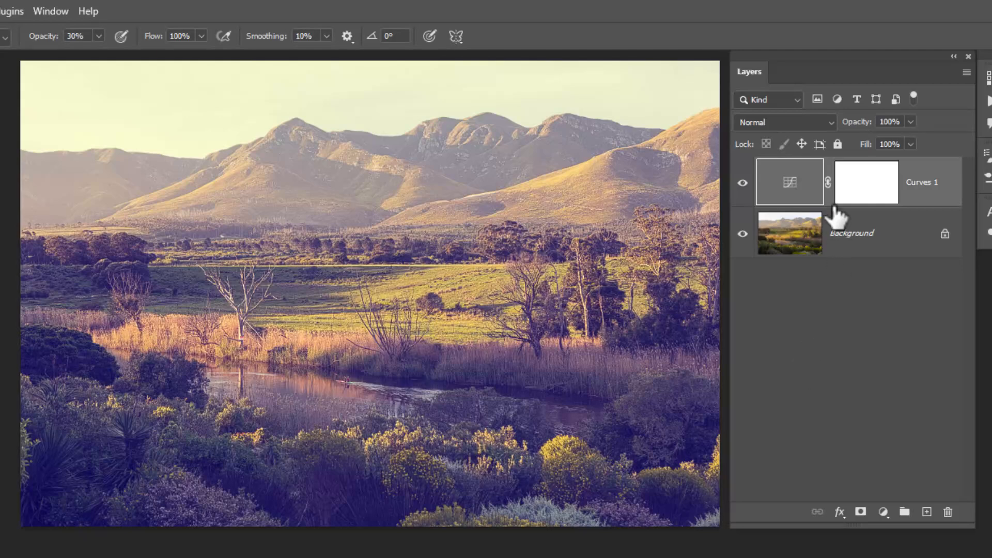
- Set the Curves layer's blend mode to Multiply and its opacity to 41%
click(830, 122)
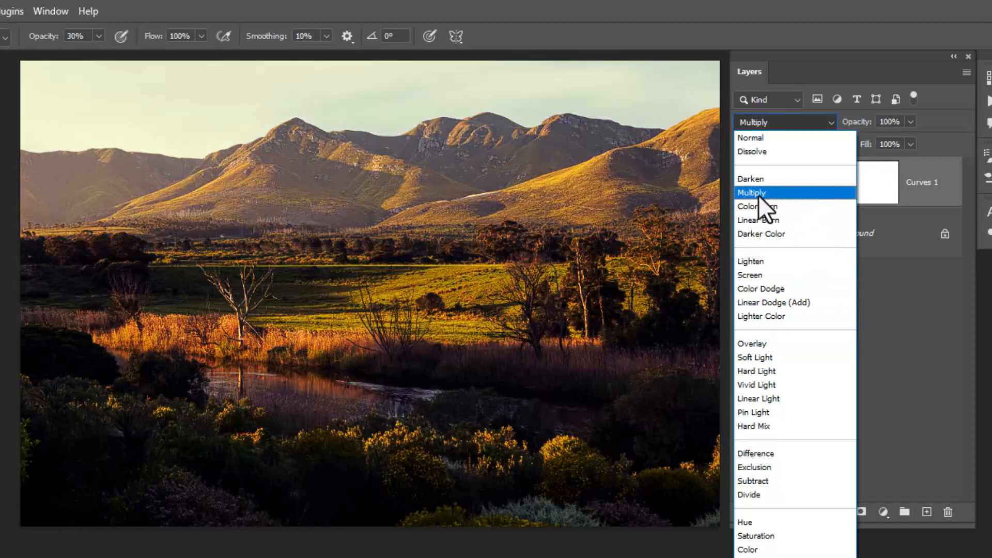
click(759, 194)
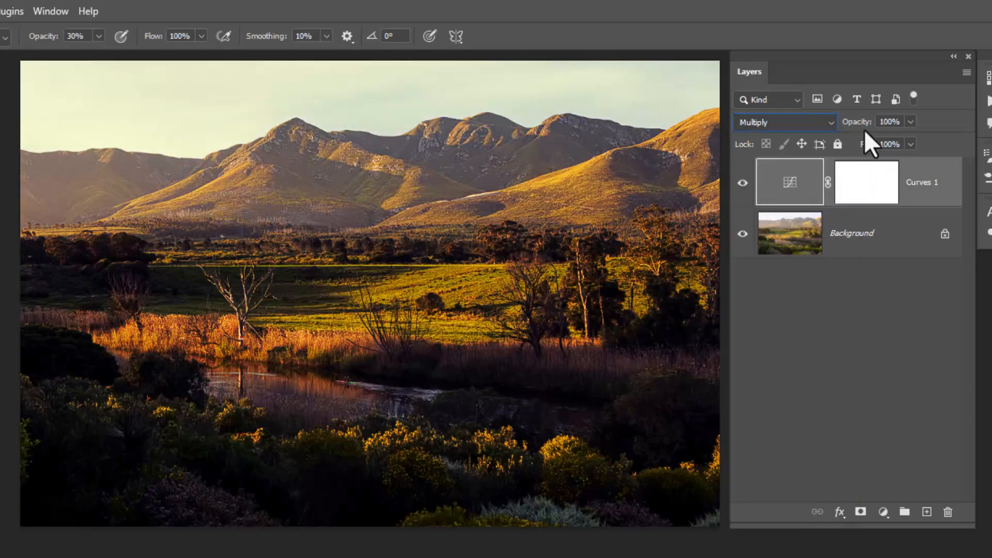
drag(868, 134, 849, 134)
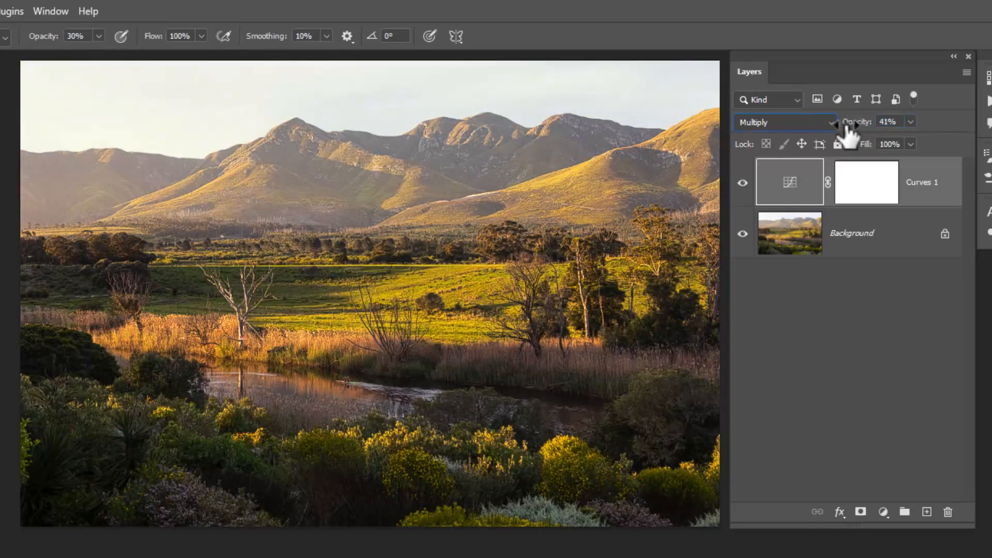
- Toggle the Curves layer's visibility to examine the effect of the Multiply blend at reduced opacity
click(743, 183)
click(743, 183)
click(744, 182)
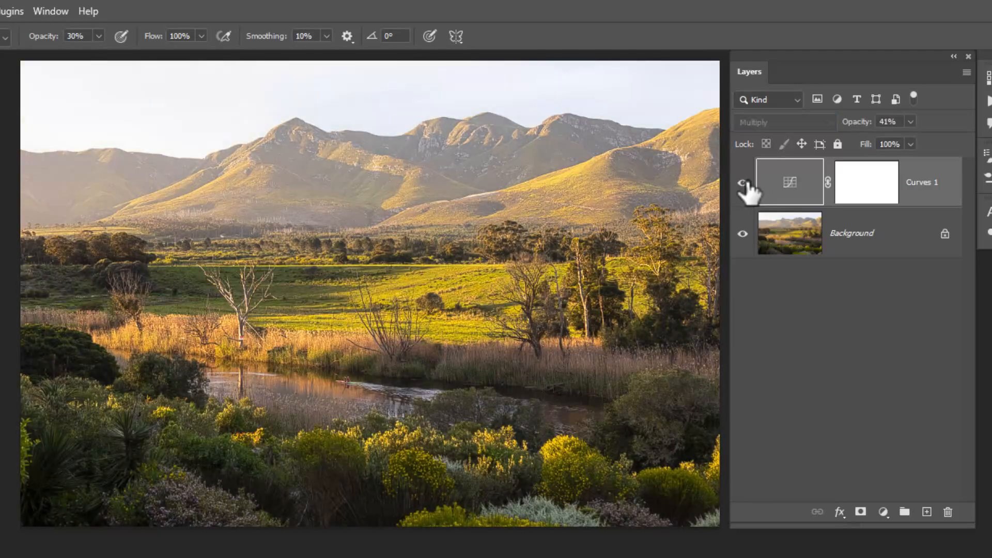
click(744, 182)
click(744, 182)
click(743, 183)
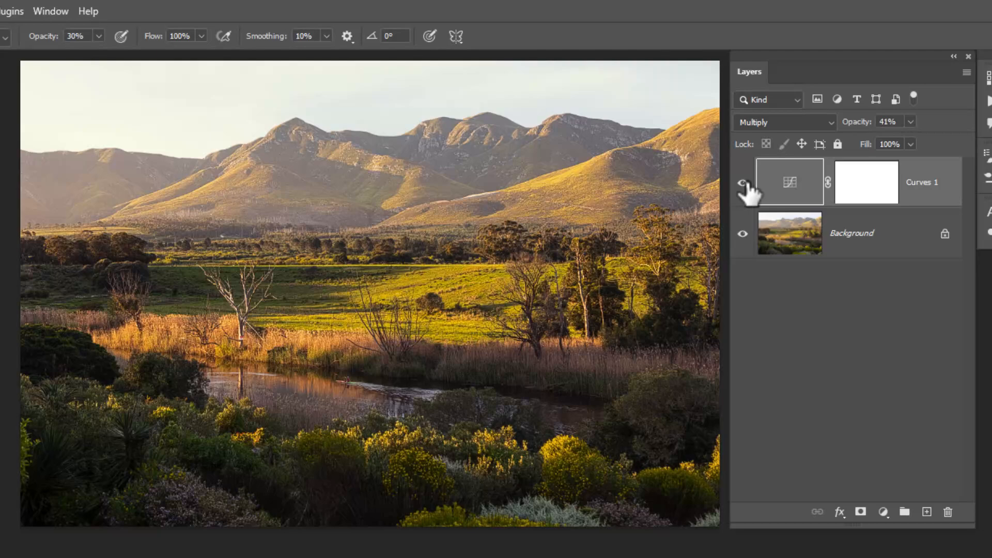
- Add a new empty layer above the Curves layer and sample the golden color of the sunlit hillside for the brush
click(927, 512)
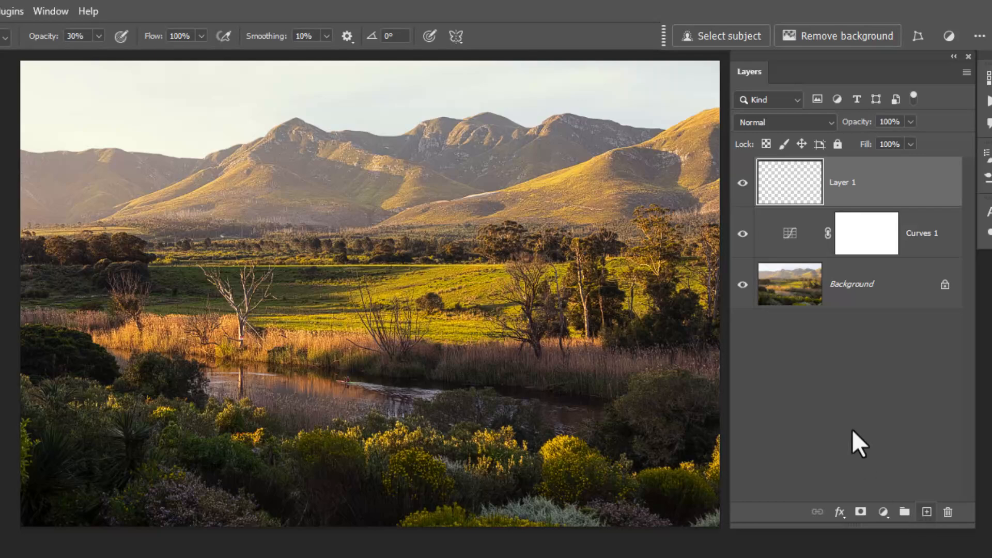
click(796, 191)
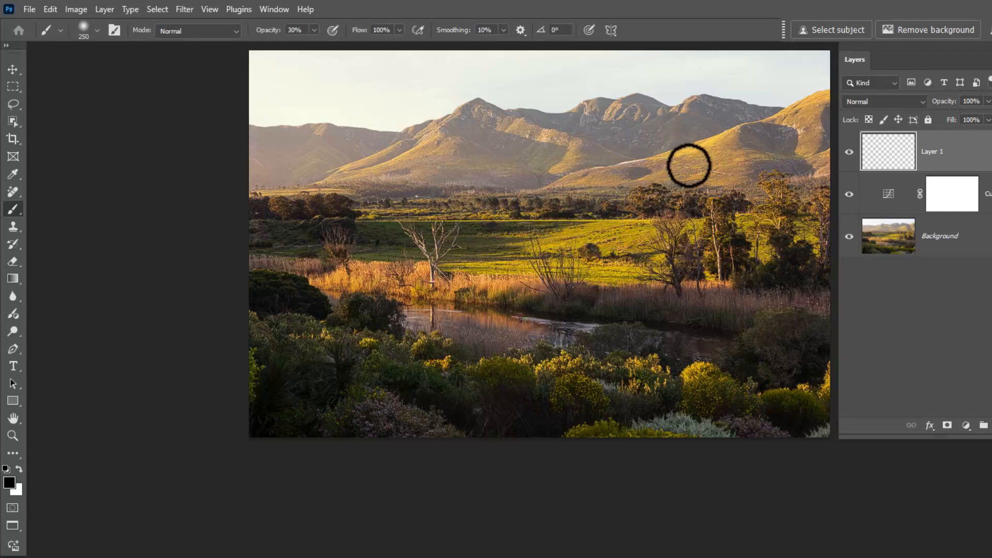
key(alt)
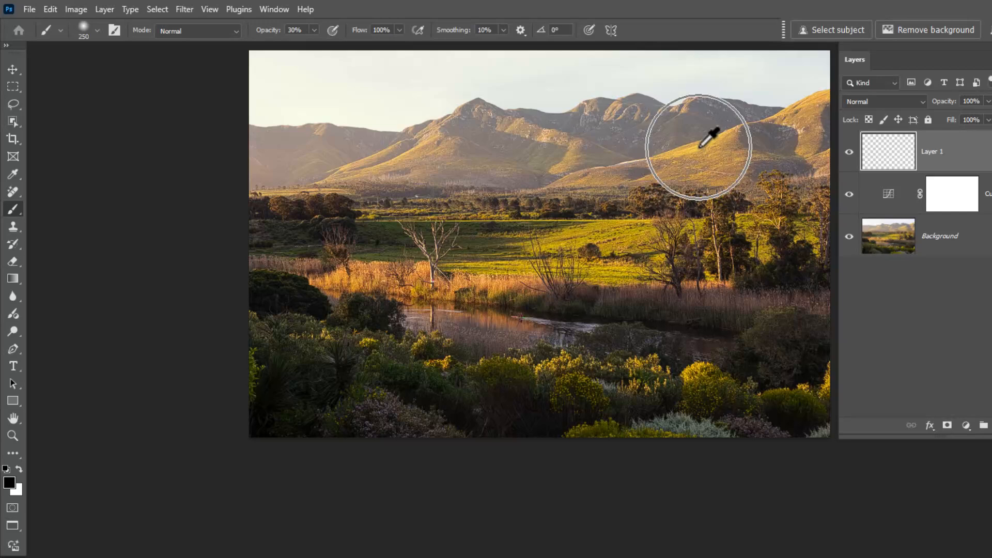
alt+click(700, 147)
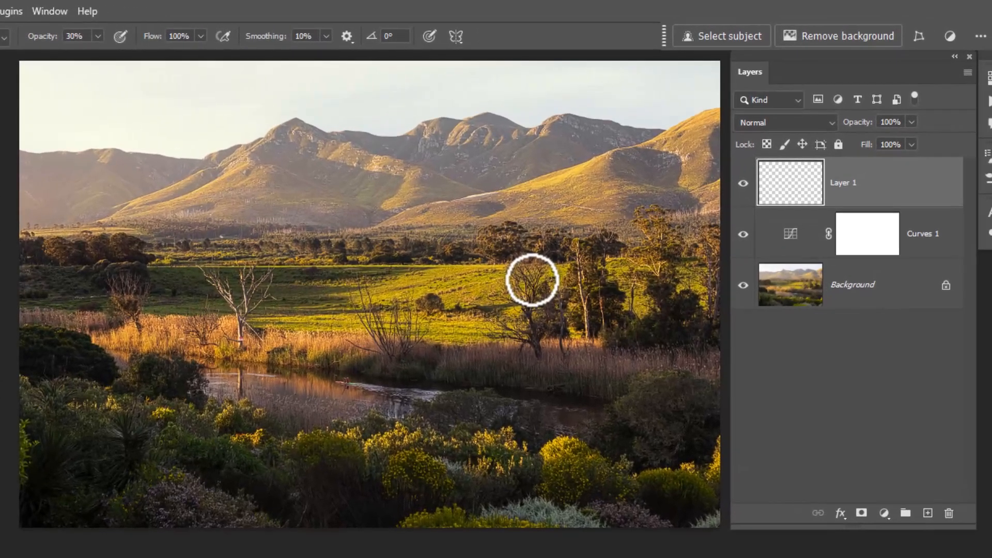
- Set the new layer to Soft Light and paint the sampled color over the riverside reeds and foreground bushes with a larger brush
key(])
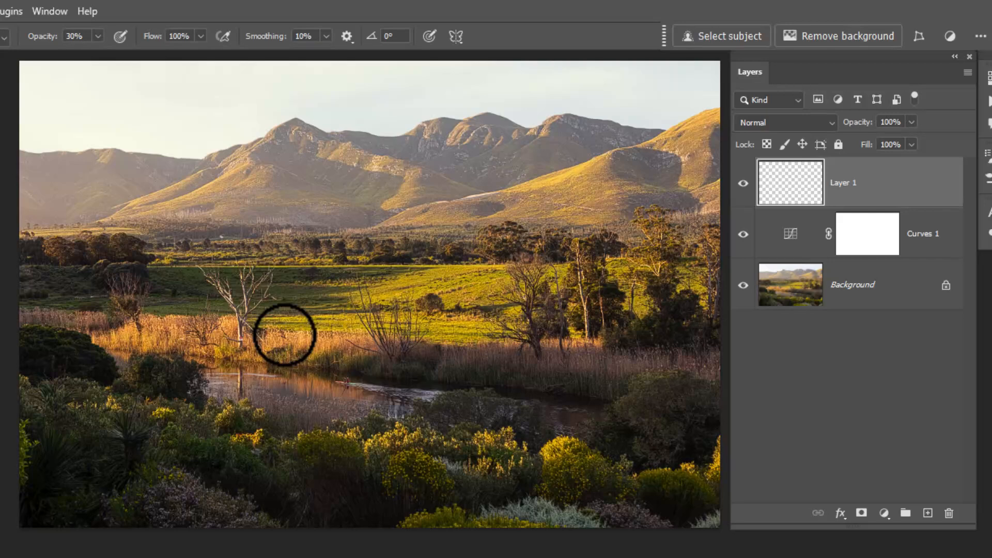
click(792, 122)
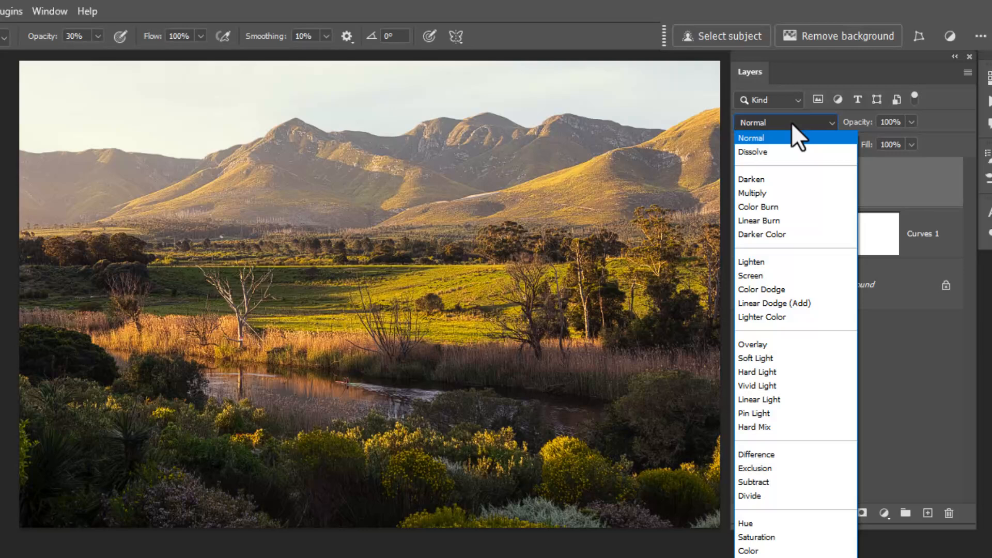
click(761, 359)
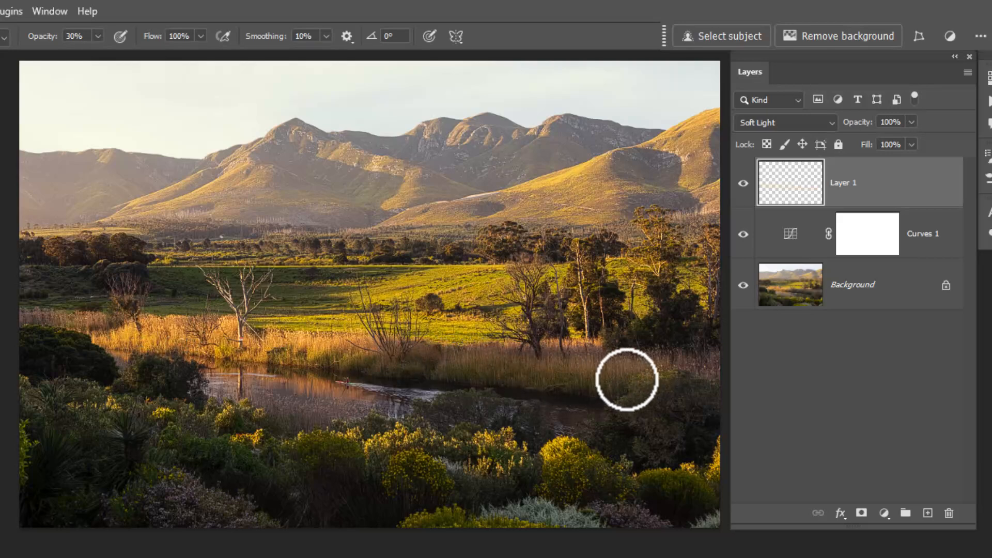
mouse_move(627, 380)
mouse_down()
mouse_move(426, 374)
mouse_move(700, 375)
mouse_up()
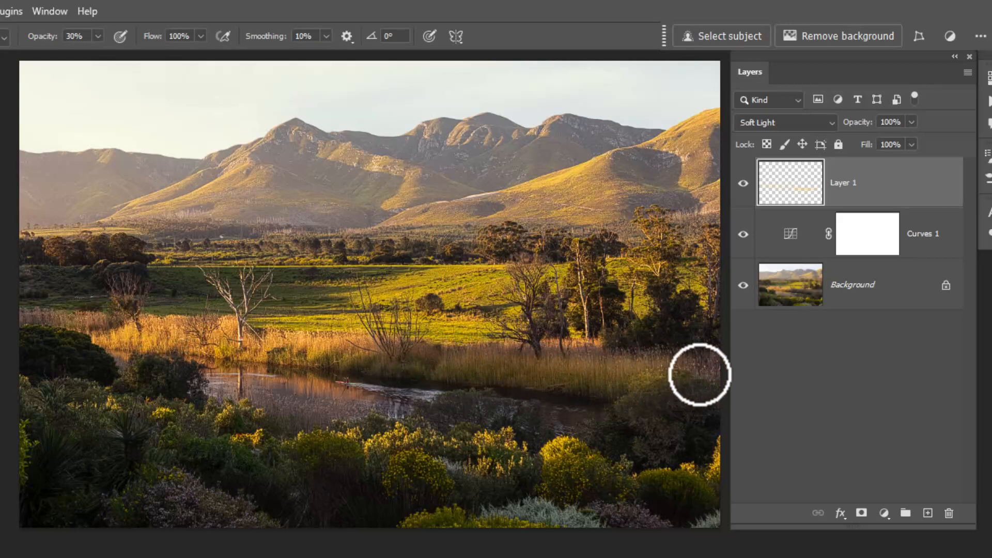
mouse_move(580, 461)
mouse_down()
mouse_move(586, 488)
mouse_move(566, 463)
mouse_up()
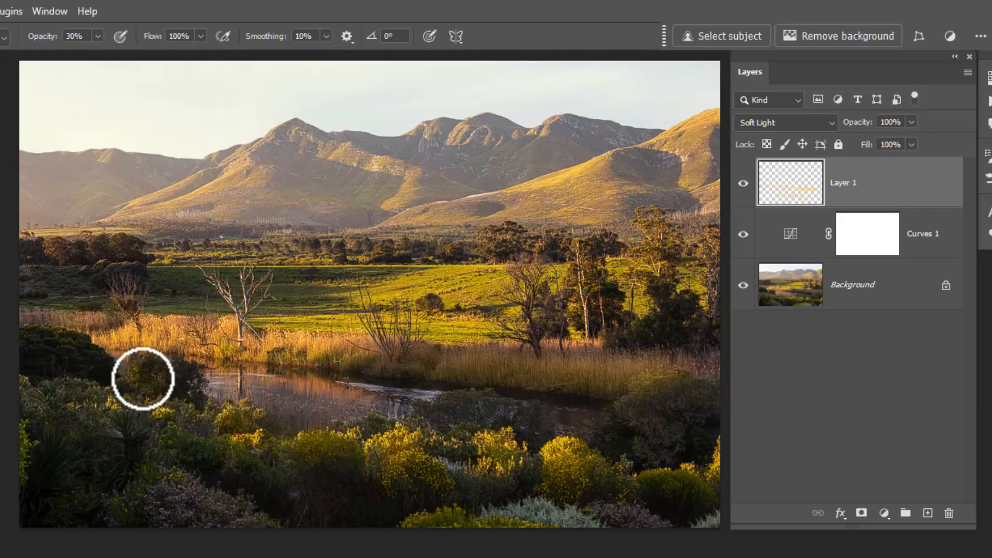
mouse_move(100, 394)
mouse_down()
mouse_move(87, 358)
mouse_move(73, 366)
mouse_move(75, 425)
mouse_up()
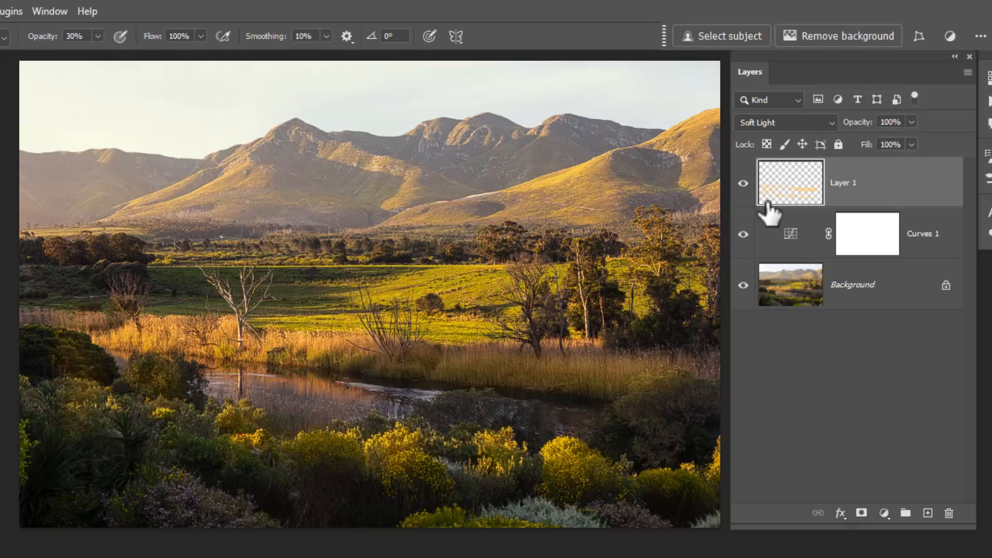
- Show Layer 1 by itself to inspect the painted strokes, and restore the visibility of all layers
click(745, 184)
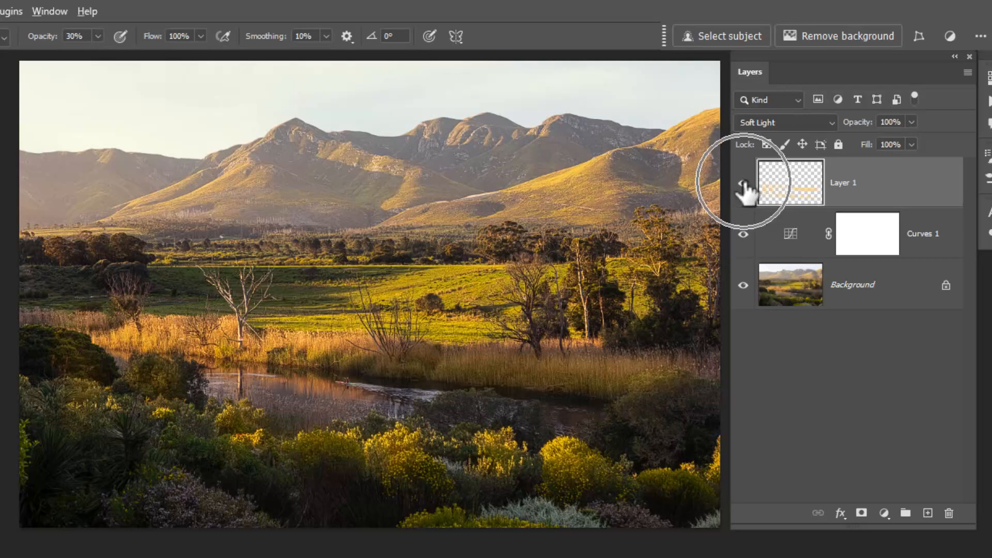
alt+click(744, 184)
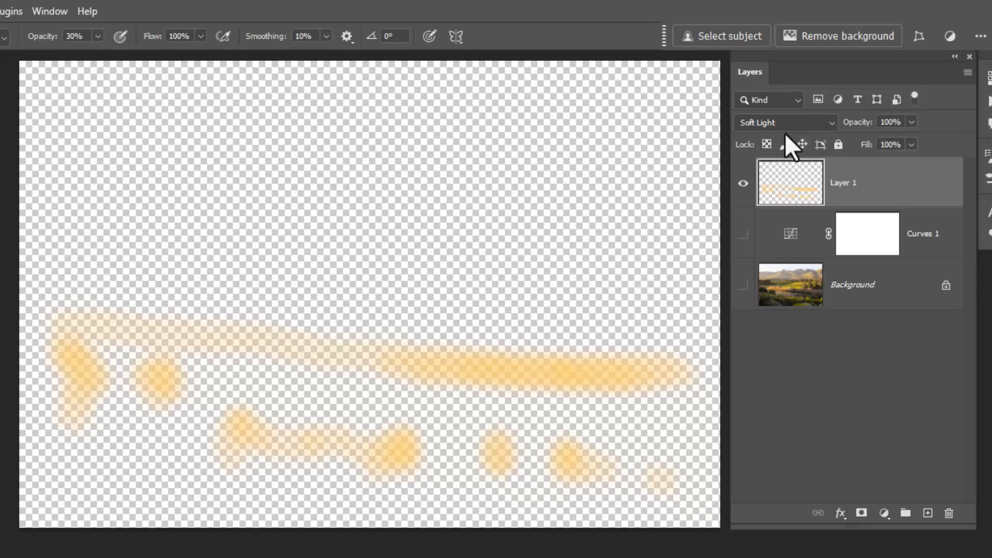
alt+click(744, 184)
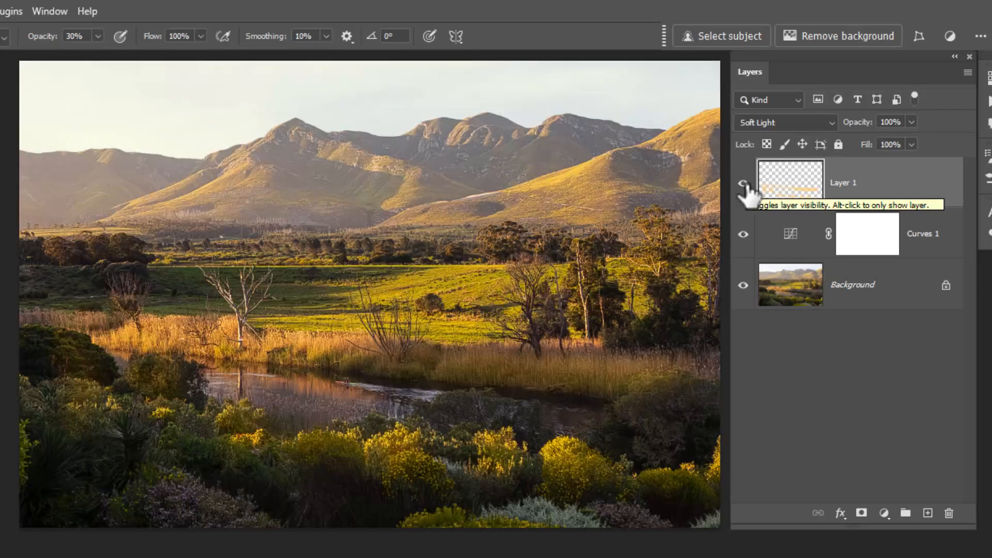
- Change Layer 1's blend mode to Linear Burn and compare the photo with the layer hidden and shown
click(797, 122)
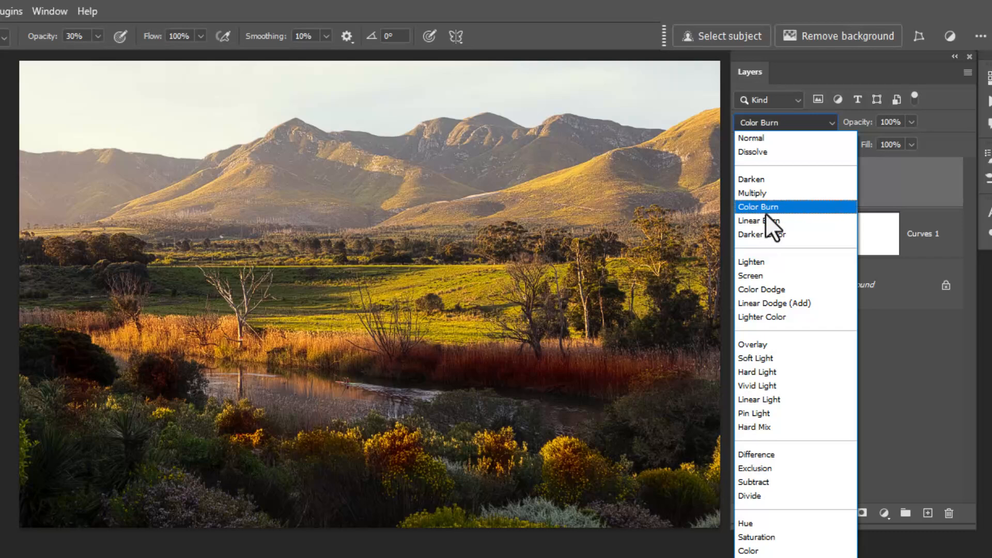
click(767, 222)
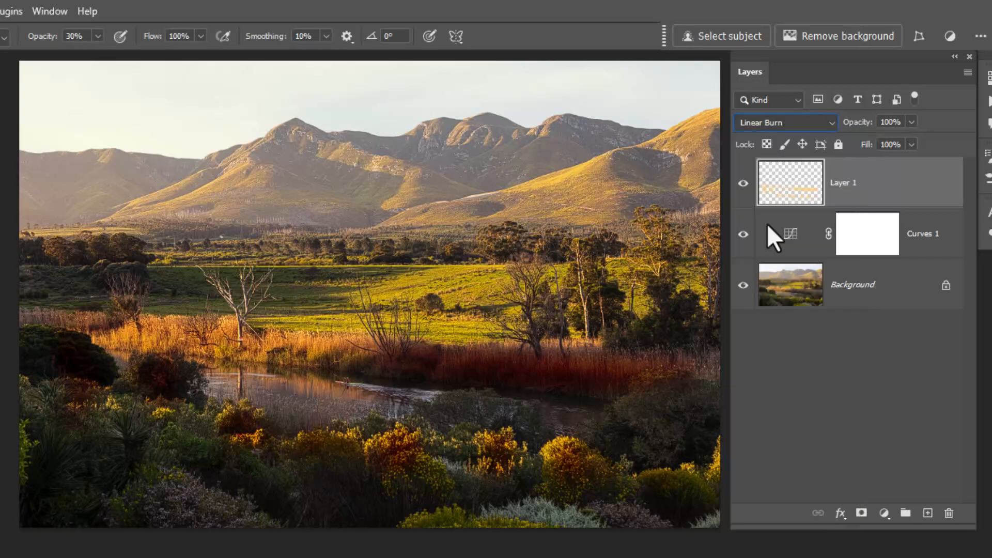
click(743, 182)
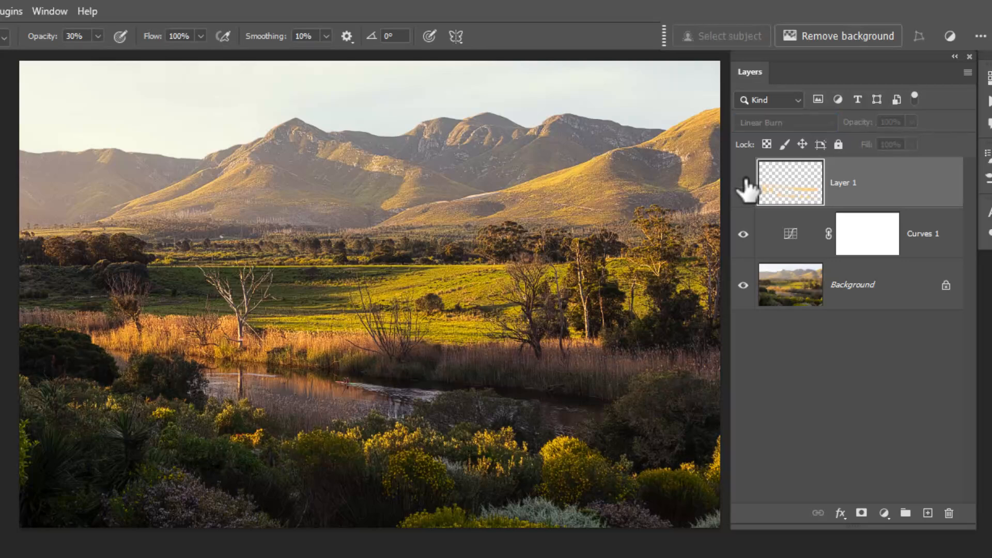
click(743, 182)
click(743, 182)
click(743, 182)
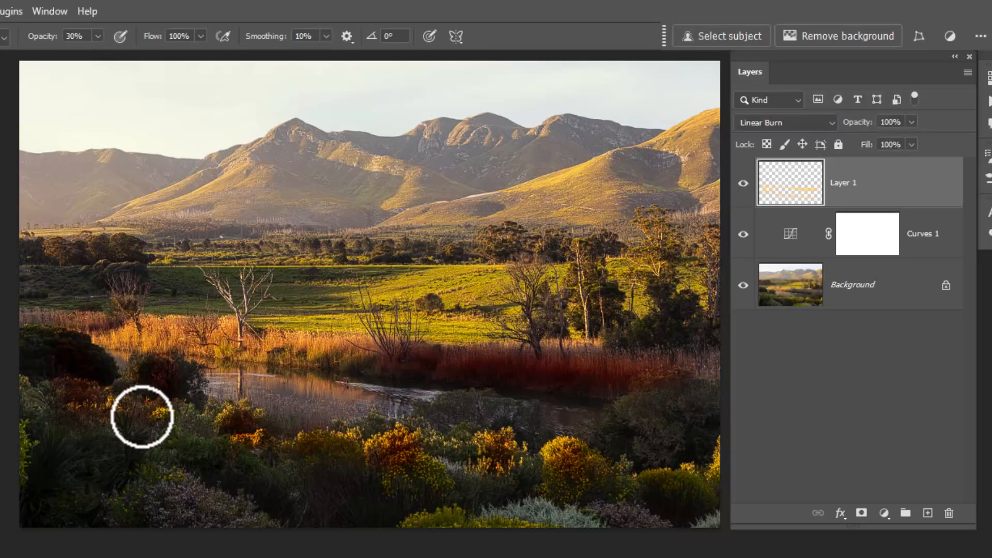
- Paint the golden color over the distant tree line below the mountains and the tall trees beside the green field
drag(524, 244, 328, 250)
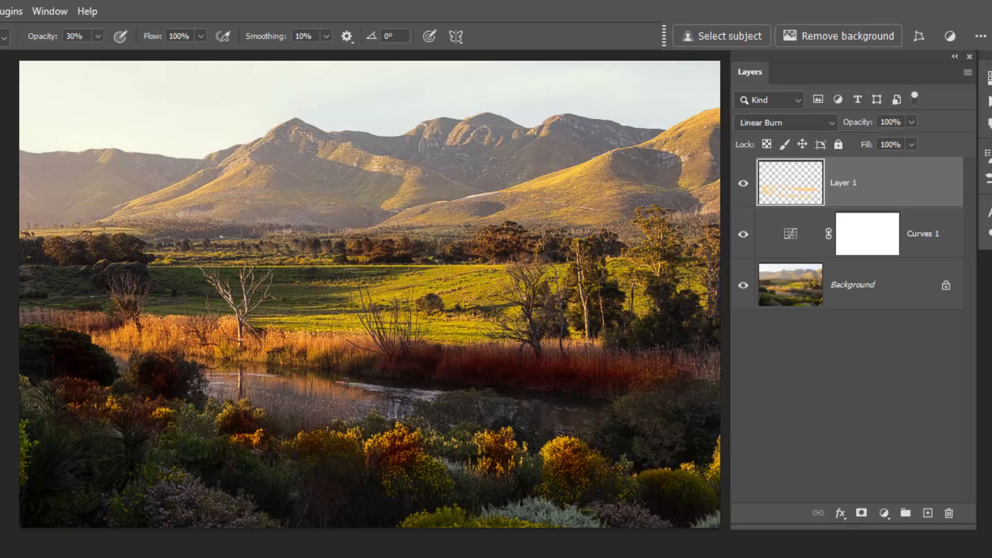
mouse_move(115, 250)
mouse_down()
mouse_move(73, 250)
mouse_move(124, 248)
mouse_move(71, 255)
mouse_move(109, 253)
mouse_up()
drag(454, 241, 514, 244)
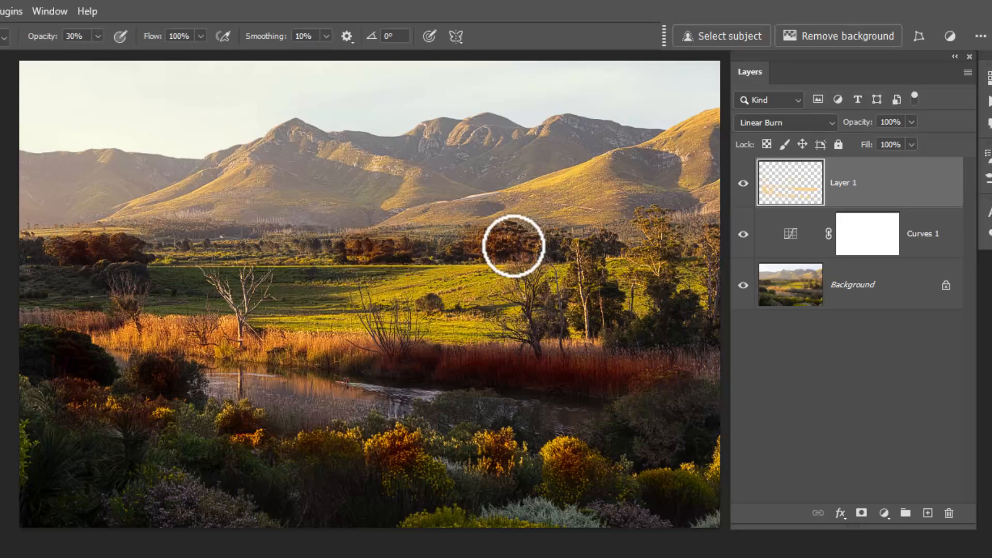
mouse_move(589, 276)
mouse_down()
mouse_move(594, 306)
mouse_move(661, 322)
mouse_move(666, 299)
mouse_move(675, 335)
mouse_move(620, 338)
mouse_move(664, 326)
mouse_move(626, 343)
mouse_up()
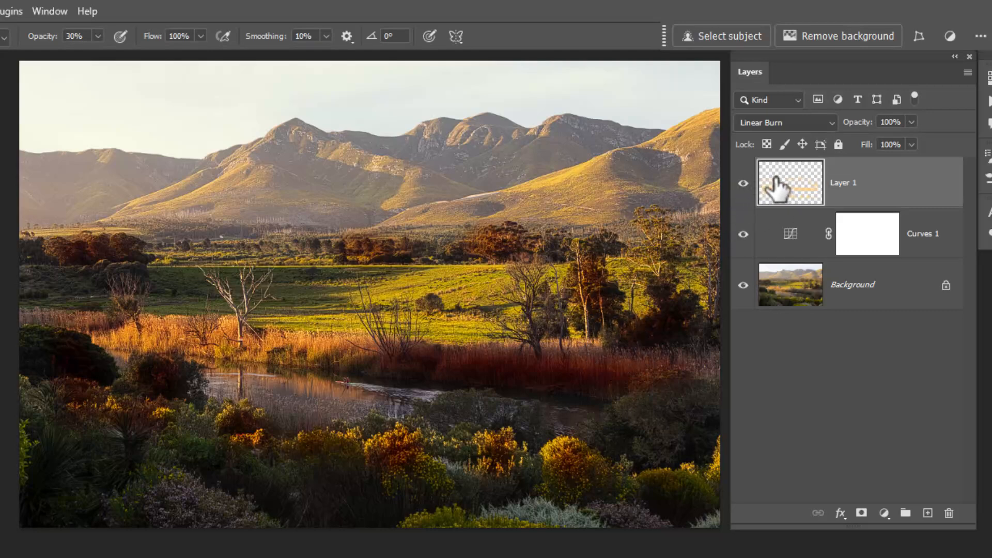
- Hide and show Layer 1 repeatedly to examine the painted color's effect on the trees, reeds and bushes
click(743, 183)
click(743, 184)
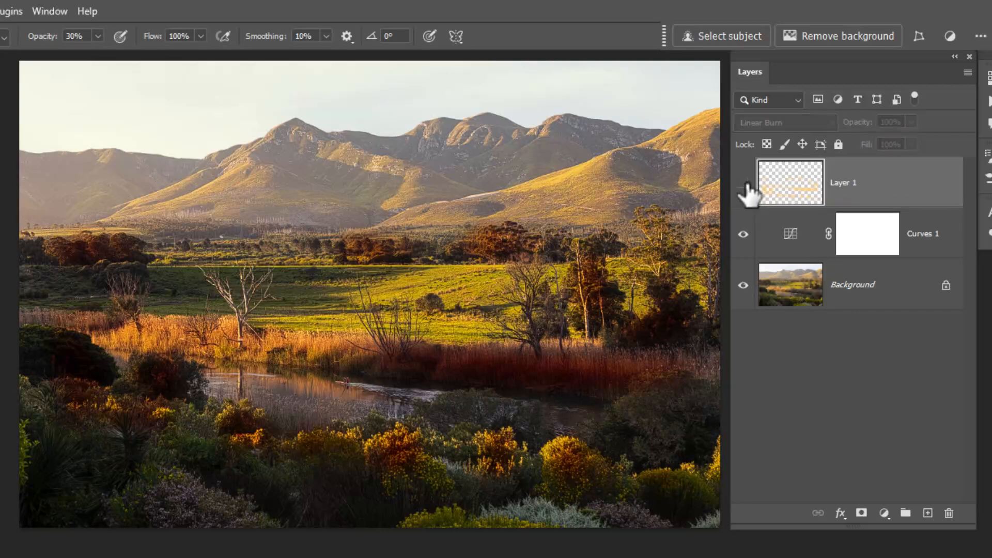
click(743, 183)
click(743, 183)
click(744, 183)
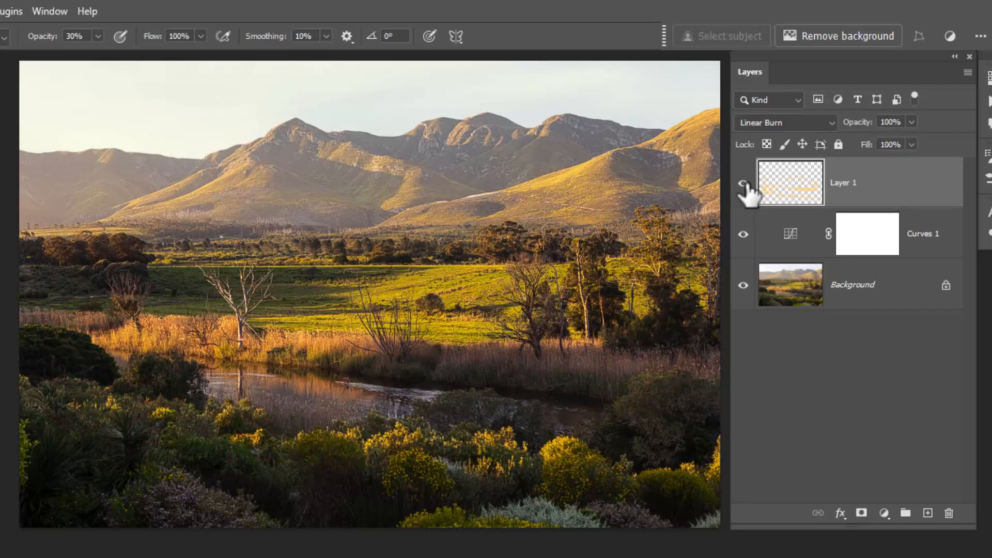
click(743, 184)
click(744, 183)
click(743, 183)
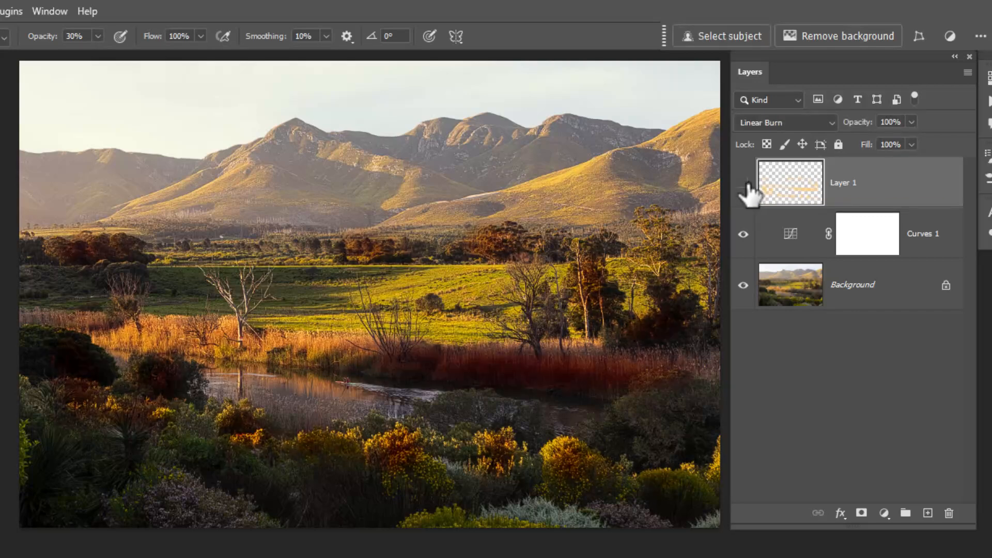
click(743, 183)
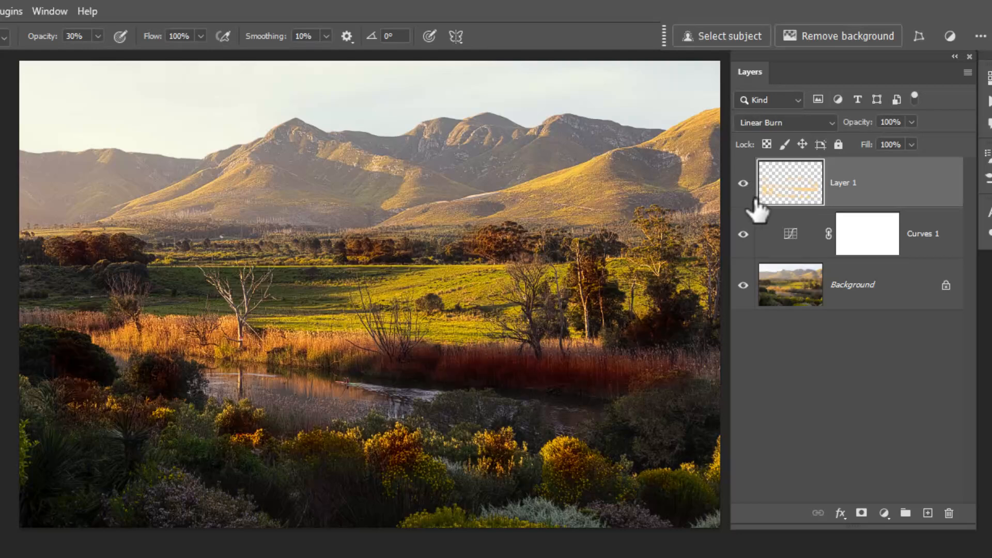